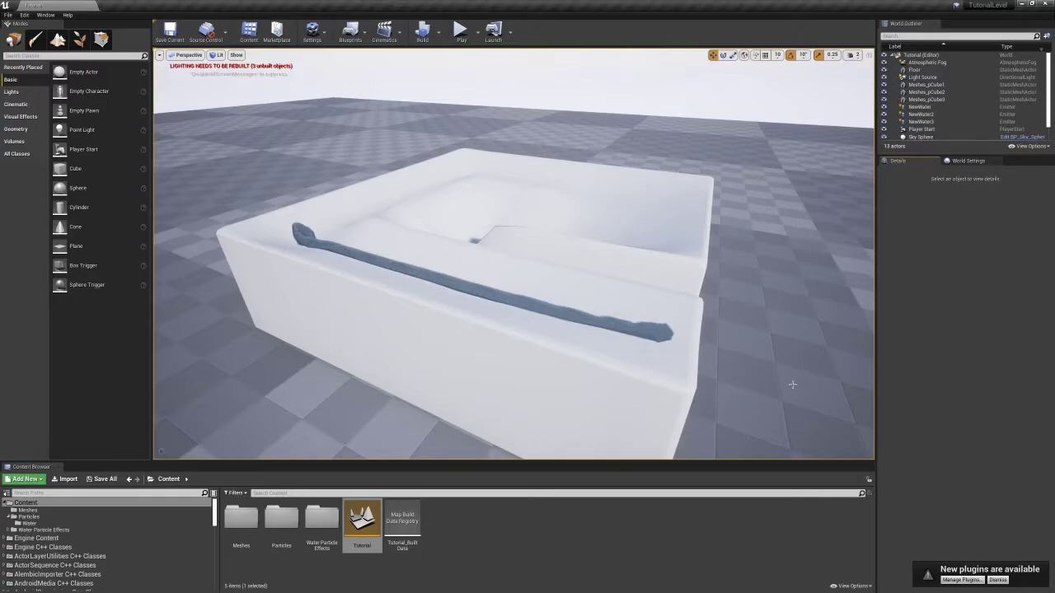
Orbit the viewport around the grey-blue water strand on the white tub's rim
mouse_move(607, 374)
left_mouse_down("alt")
mouse_move(495, 370)
mouse_move(264, 330)
left_mouse_up("alt")
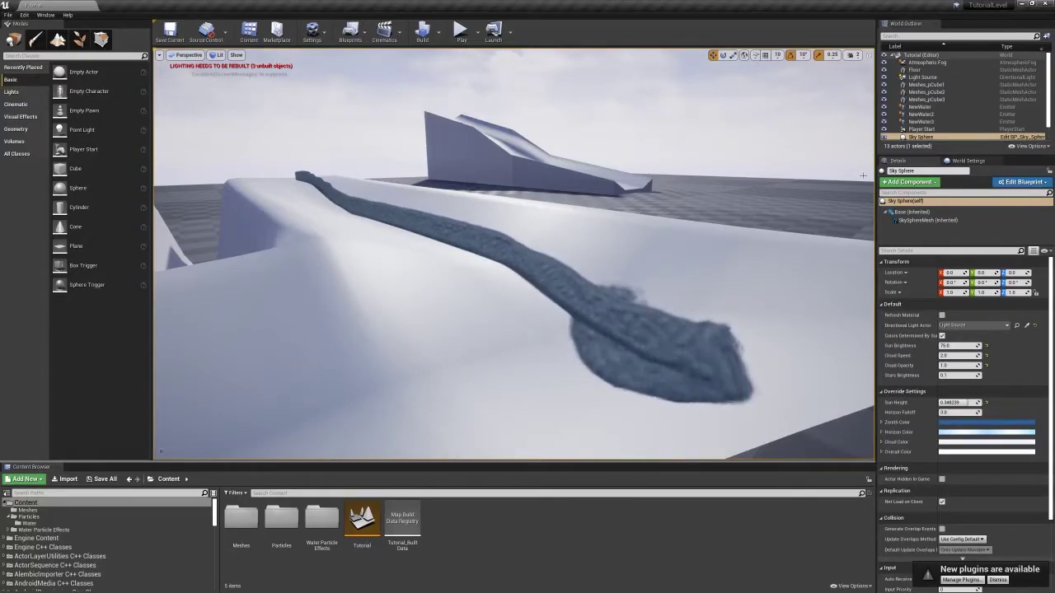
Fly the viewport around the water strand to inspect it
right_click_drag(795, 239, 742, 247)
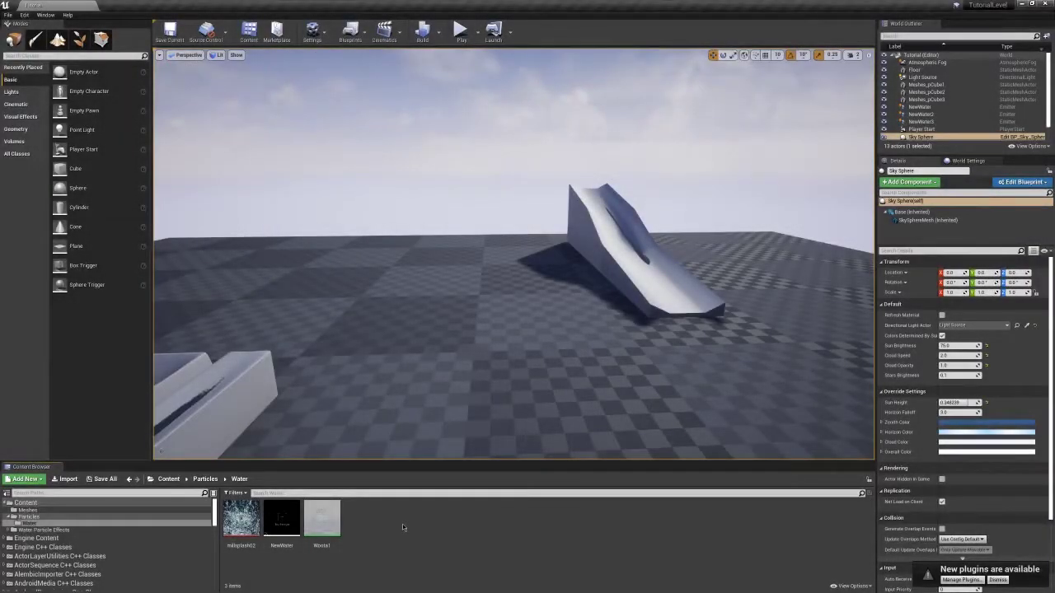
Create a new Particle System asset named BadSimWater in the Water folder
right_click(409, 526)
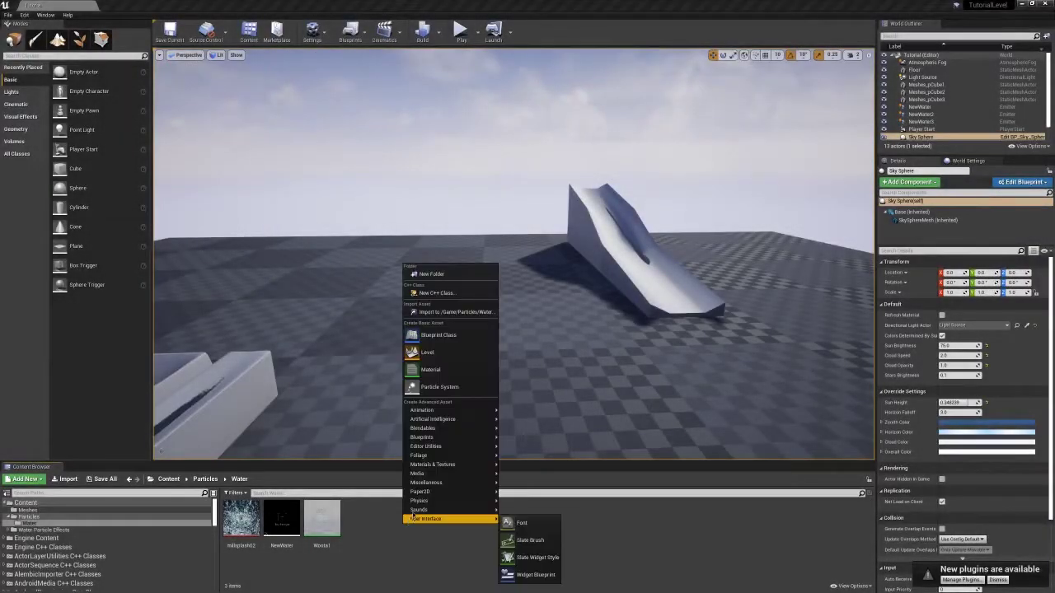
left_click(459, 393)
type("BadSmWa")
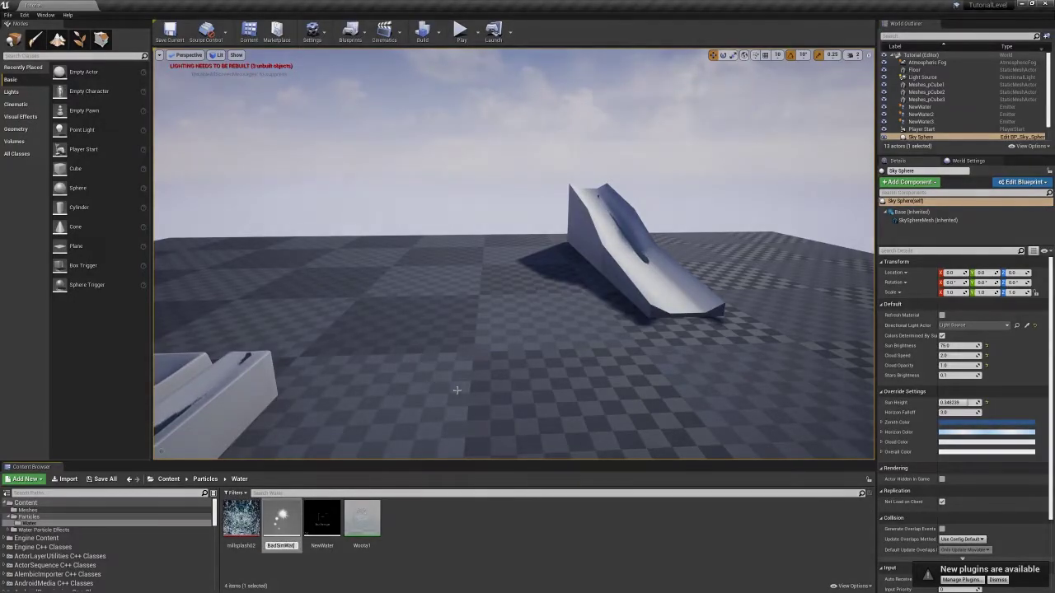
type("ter")
key("Return")
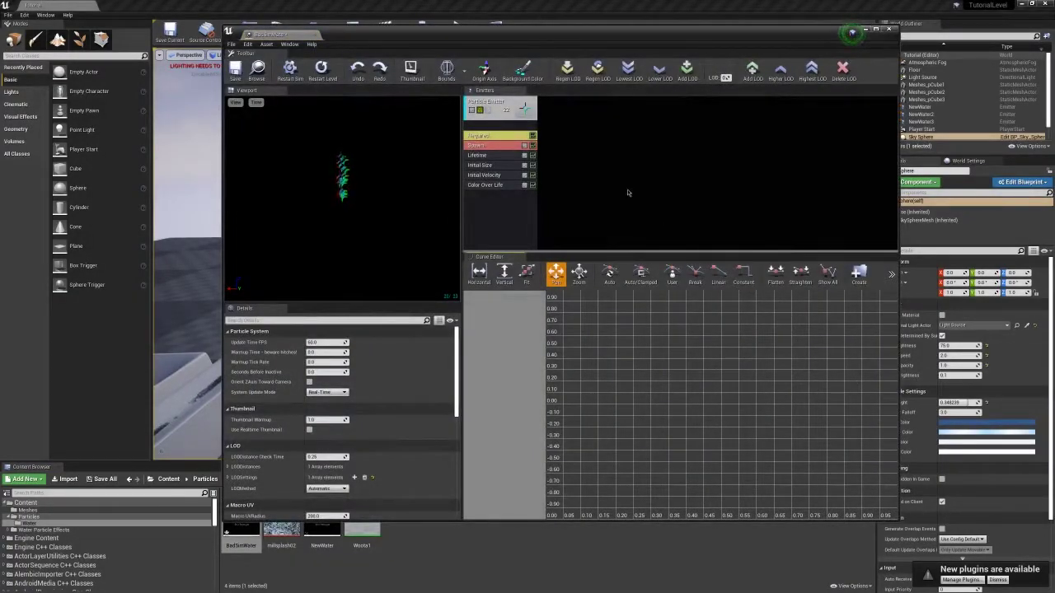
Add New GPU Sprites type data to the BadSimWater particle emitter
left_click(498, 113)
right_click(498, 113)
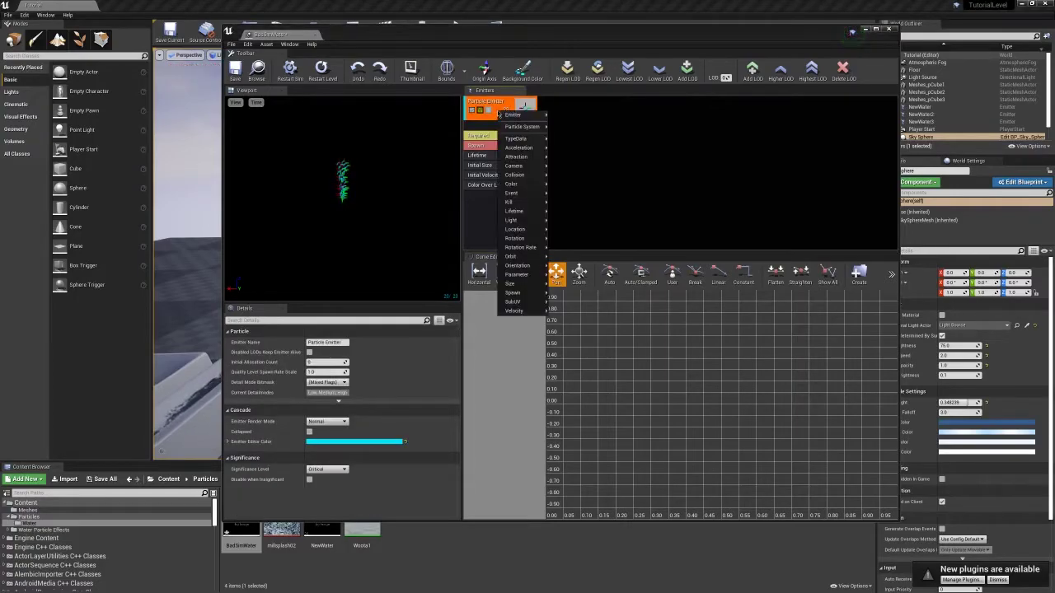
mouse_move(522, 126)
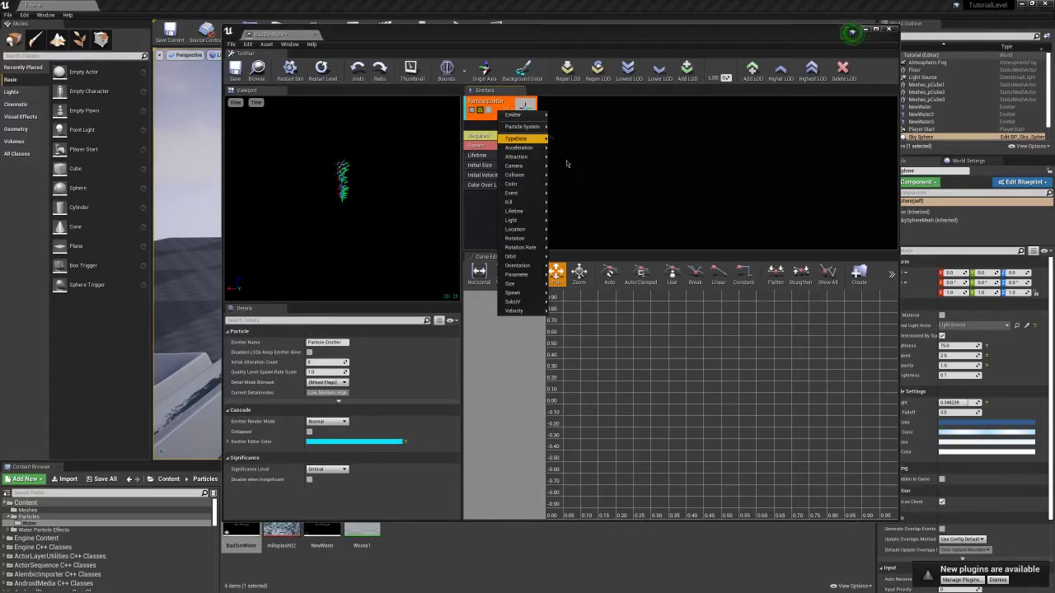
left_click(567, 163)
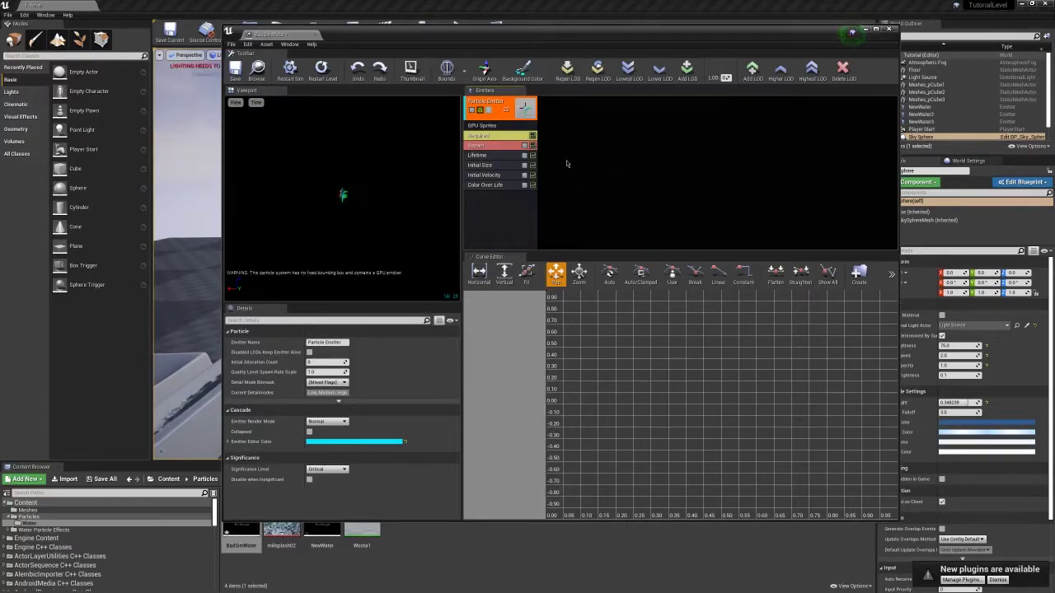
Assign the Woota1 material in Required and set Spawn Rate Constant to 10000
left_click(498, 137)
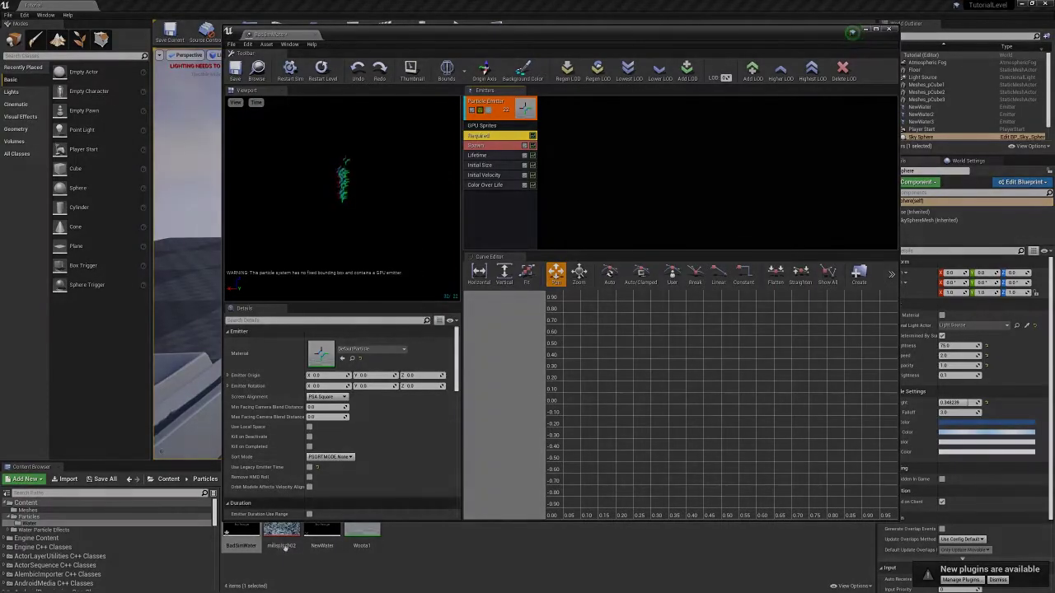
left_click_drag(363, 534, 349, 459)
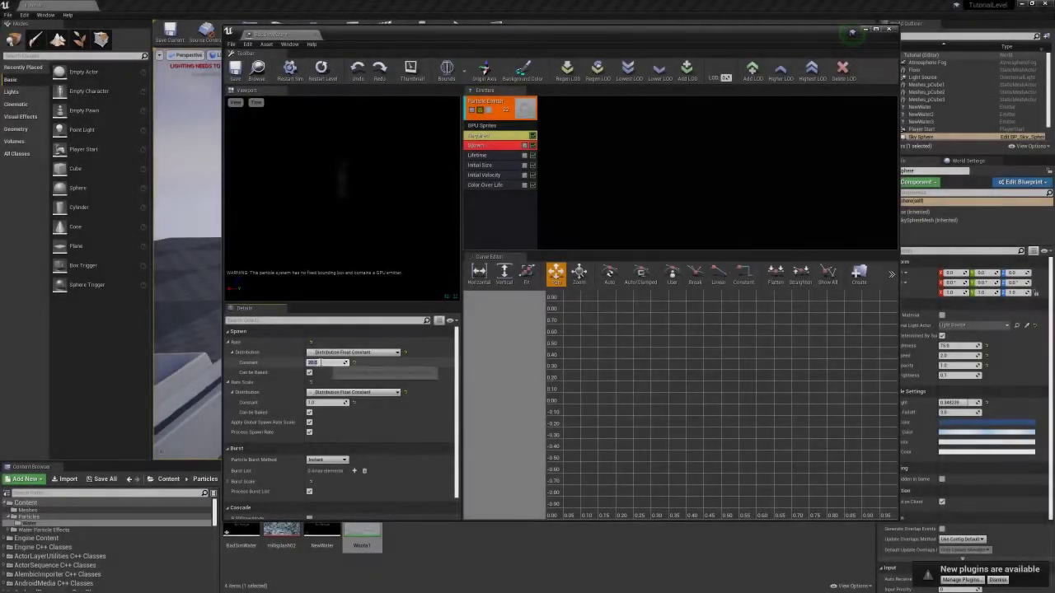
left_click(313, 363)
type("1000")
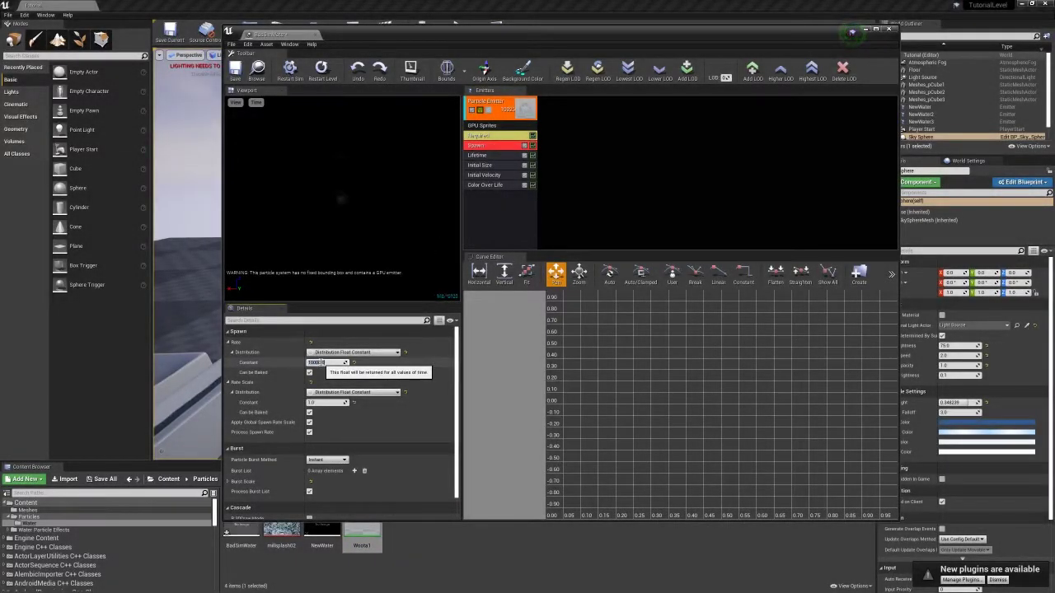
key("Return")
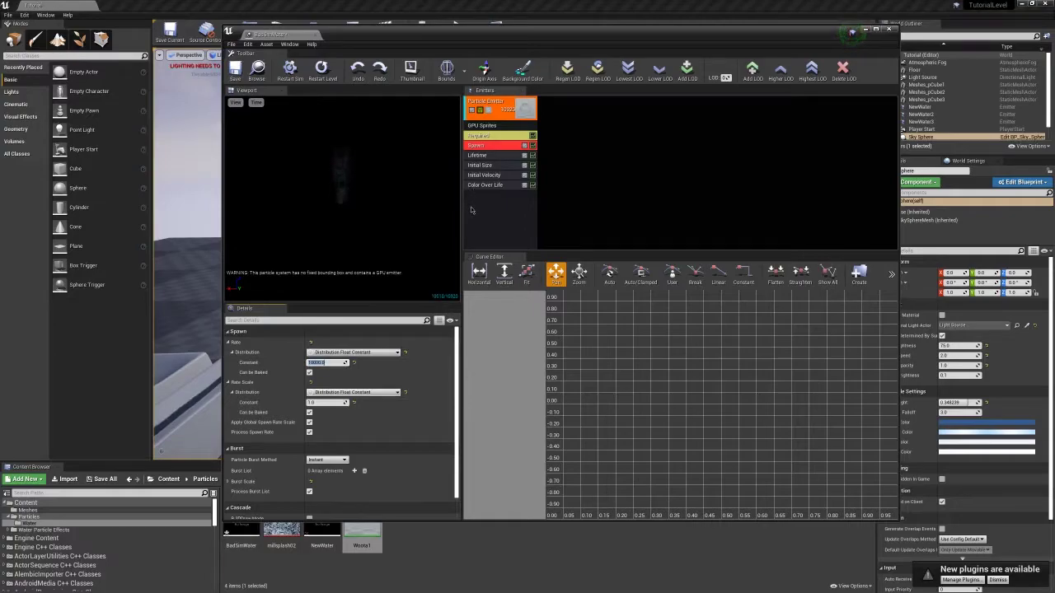
Review the Lifetime and Required module settings, then enable 3D draw mode on Spawn
left_click_drag(337, 186, 338, 185)
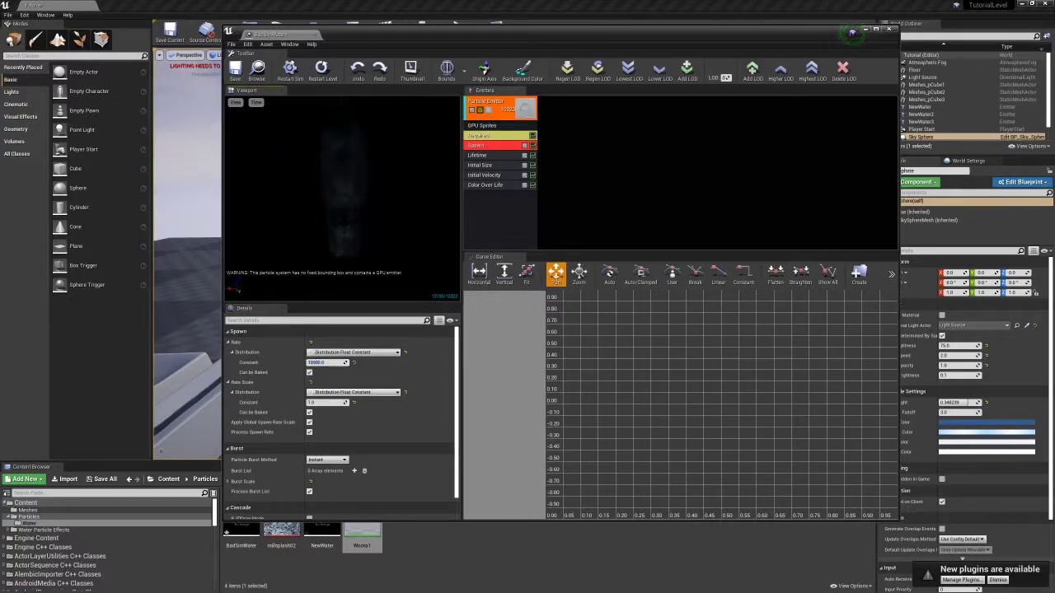
left_click(478, 155)
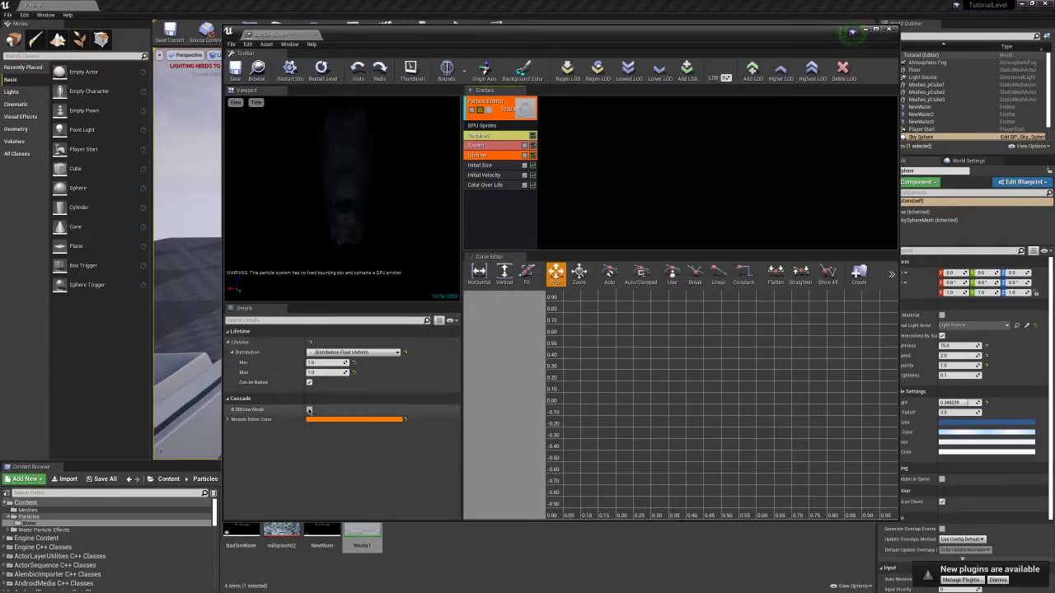
left_click(478, 138)
scroll(314, 454, "down", 5)
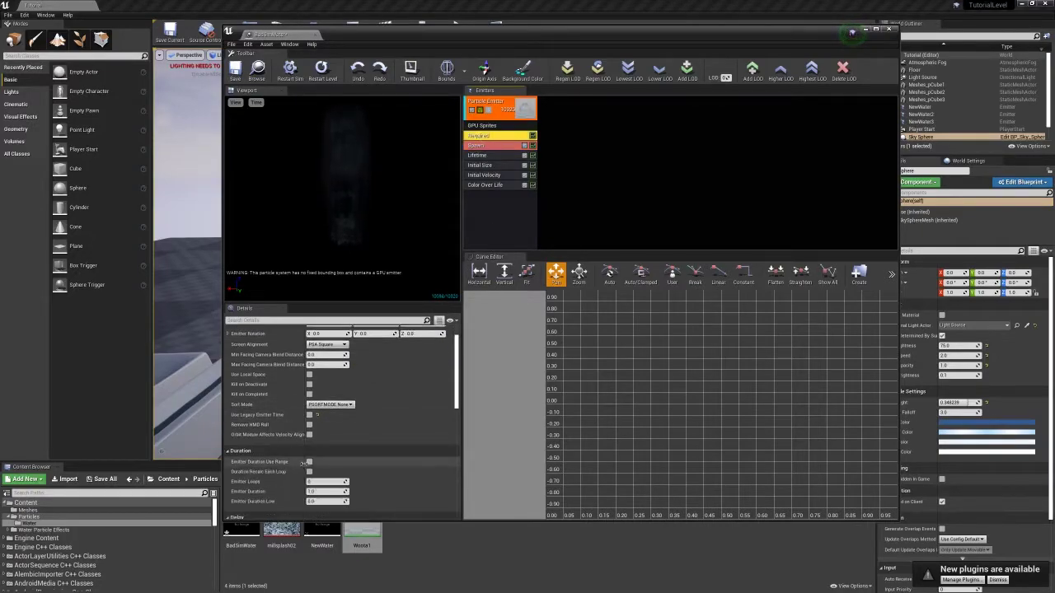
scroll(314, 454, "down", 5)
scroll(314, 455, "down", 5)
scroll(314, 455, "down", 5)
scroll(314, 454, "down", 5)
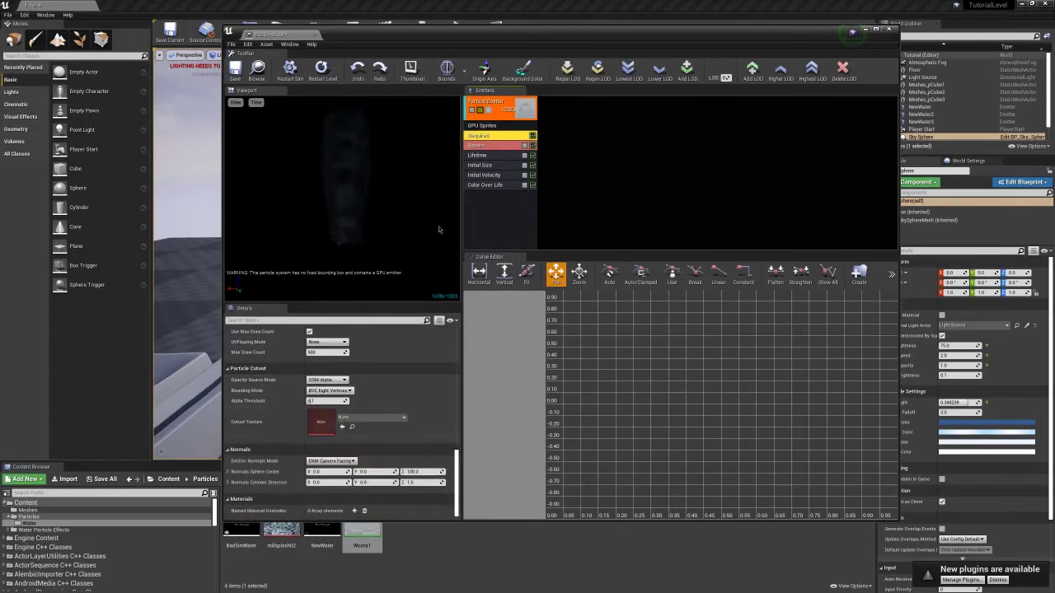
left_click(476, 145)
left_click(309, 498)
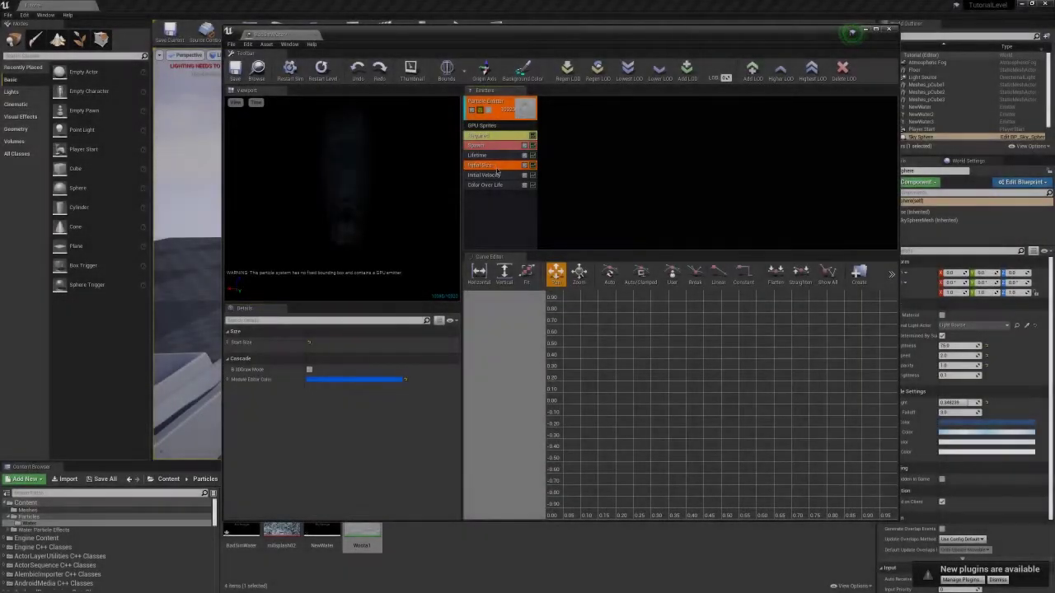
Delete the Initial Size, Initial Velocity and Color Over Life modules from the emitter
right_click(501, 165)
left_click(520, 170)
right_click(495, 164)
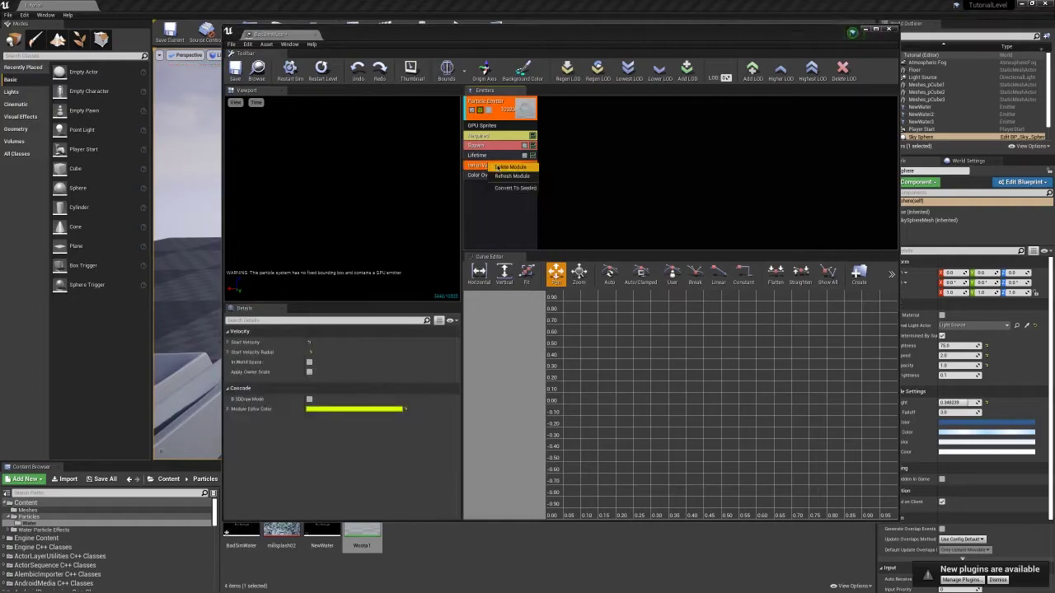
left_click(511, 170)
right_click(490, 167)
left_click(496, 172)
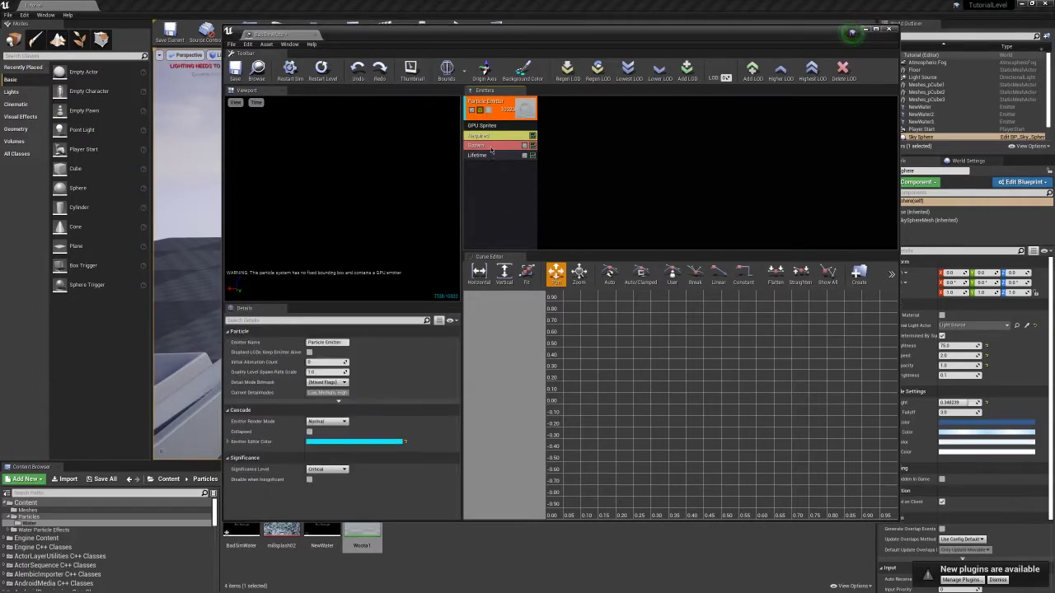
Add Size By Life, Initial Location and Collision modules to the emitter
right_click(496, 186)
mouse_move(506, 314)
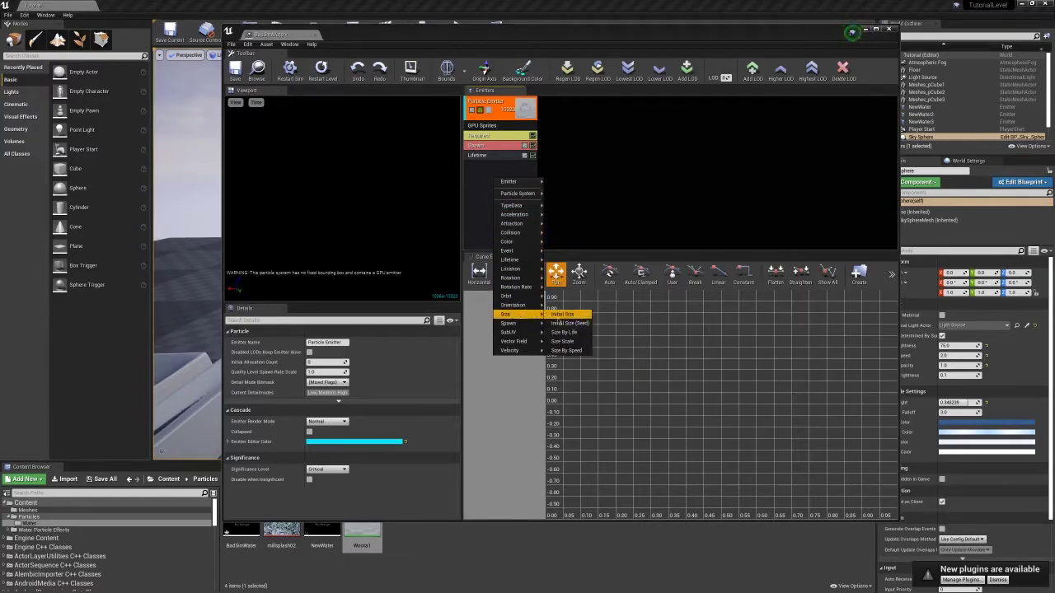
left_click(564, 332)
right_click(497, 208)
mouse_move(514, 297)
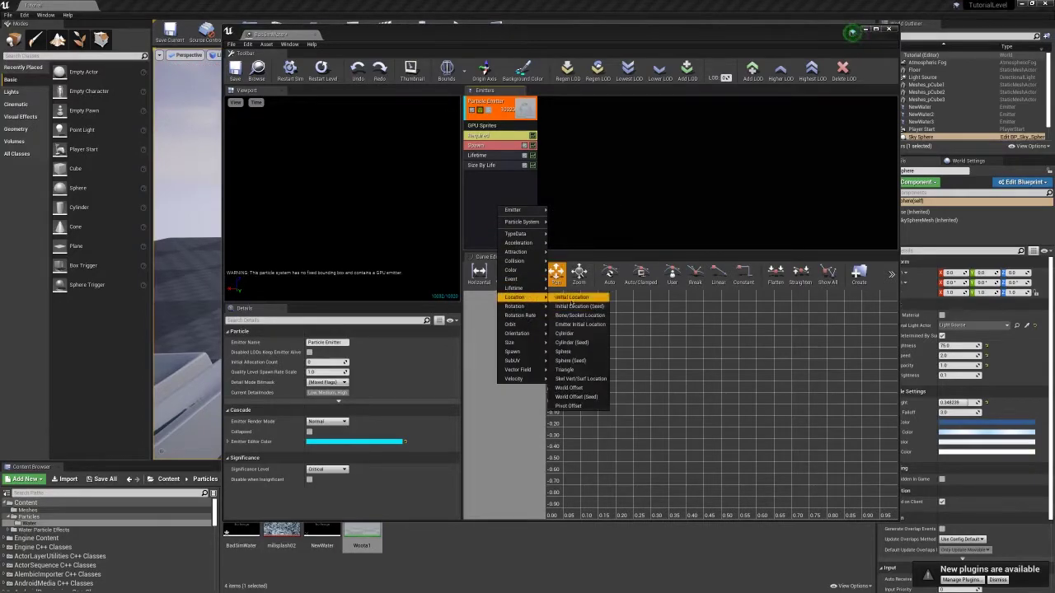
left_click(571, 298)
right_click(507, 202)
mouse_move(524, 255)
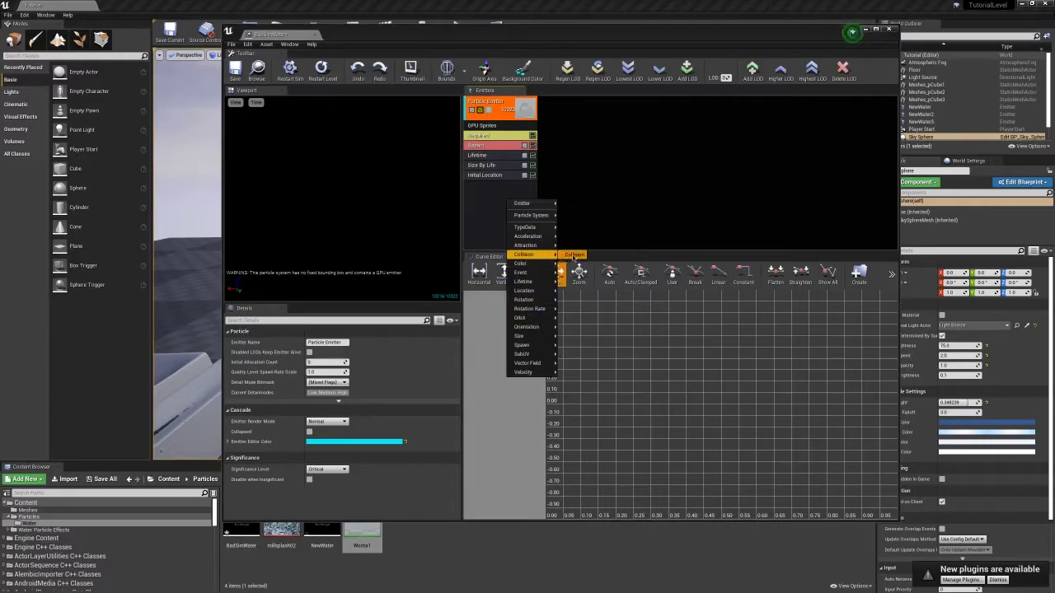
left_click(575, 256)
right_click(516, 209)
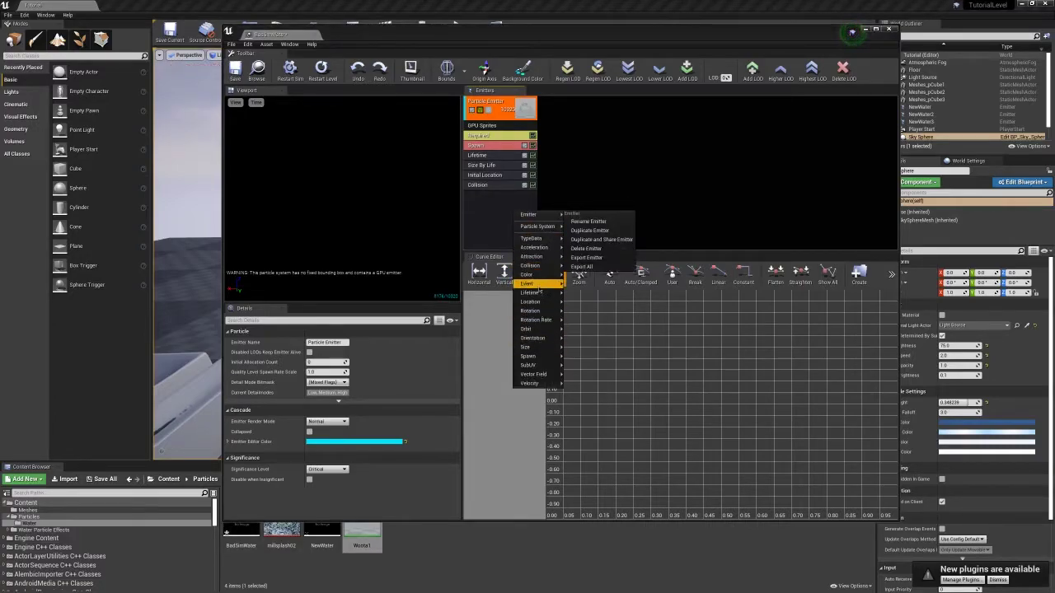
mouse_move(533, 328)
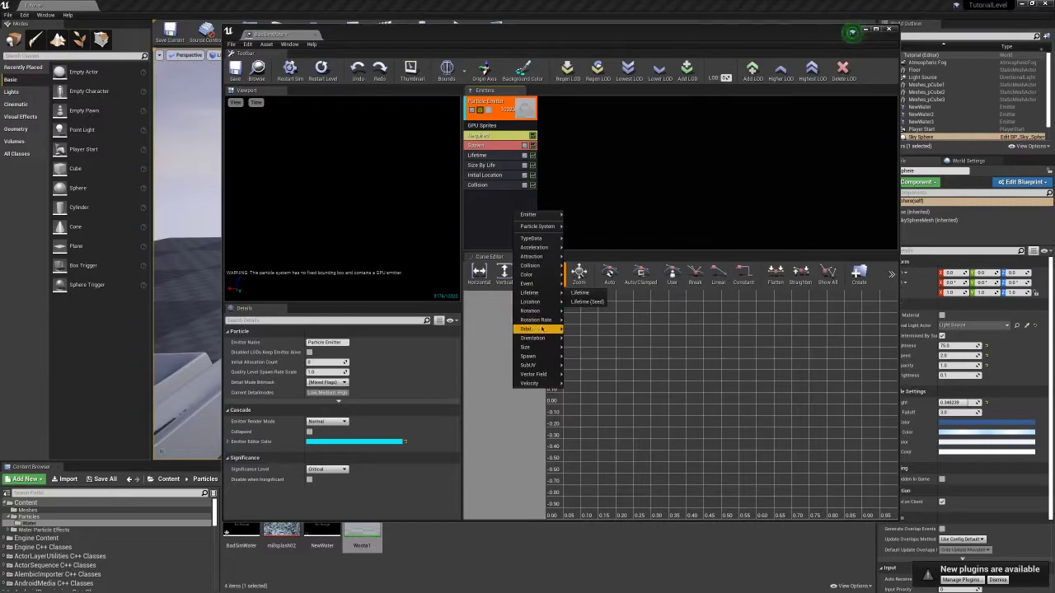
left_click(572, 258)
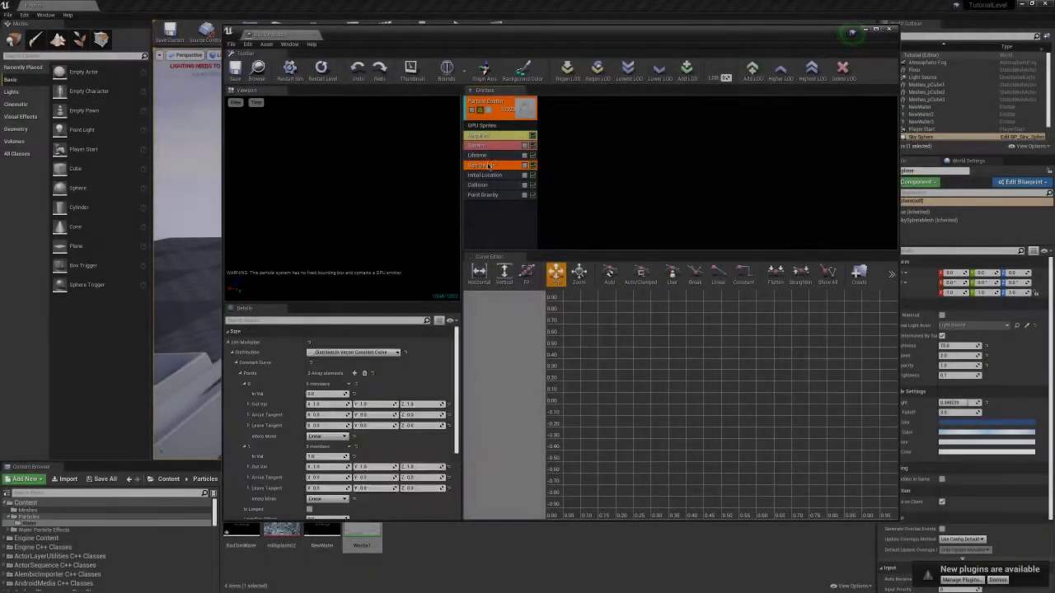
Set Size By Life's starting size to 0.25 and begin entering the end-of-life size
key("Delete")
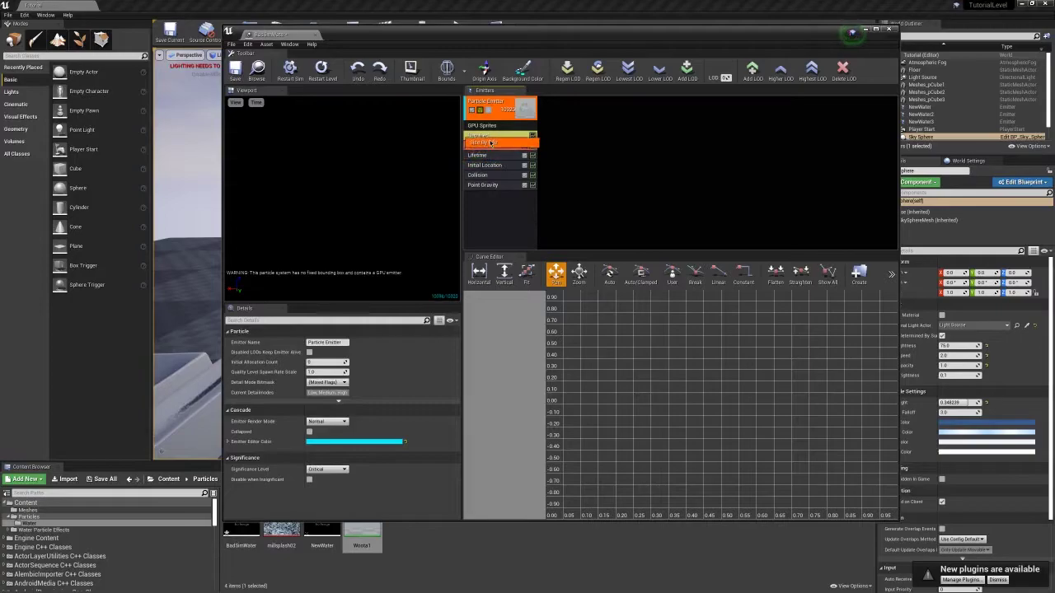
key("ctrl+z")
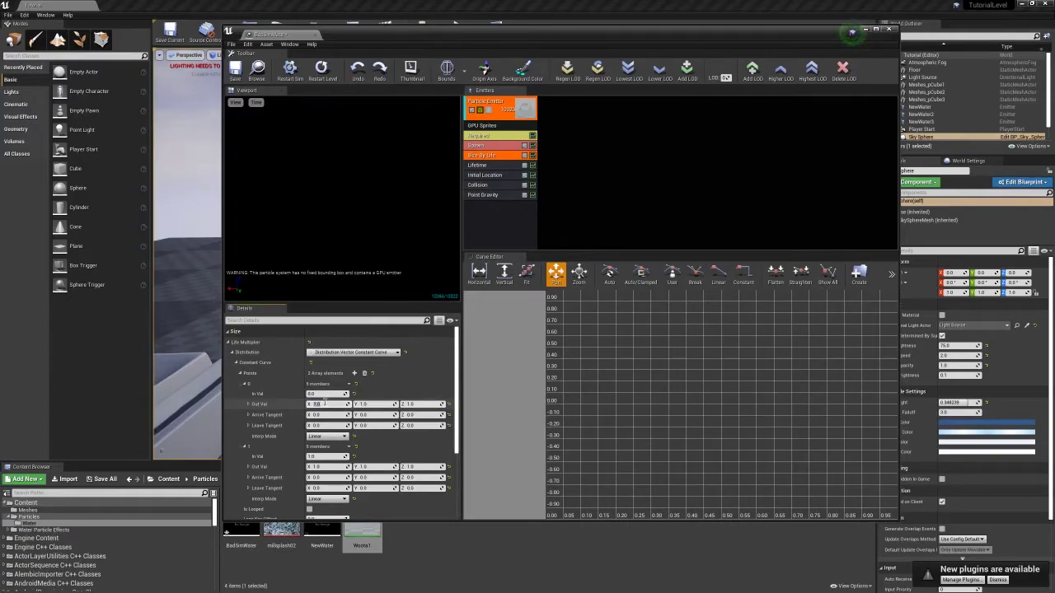
type("0.25")
key("Return")
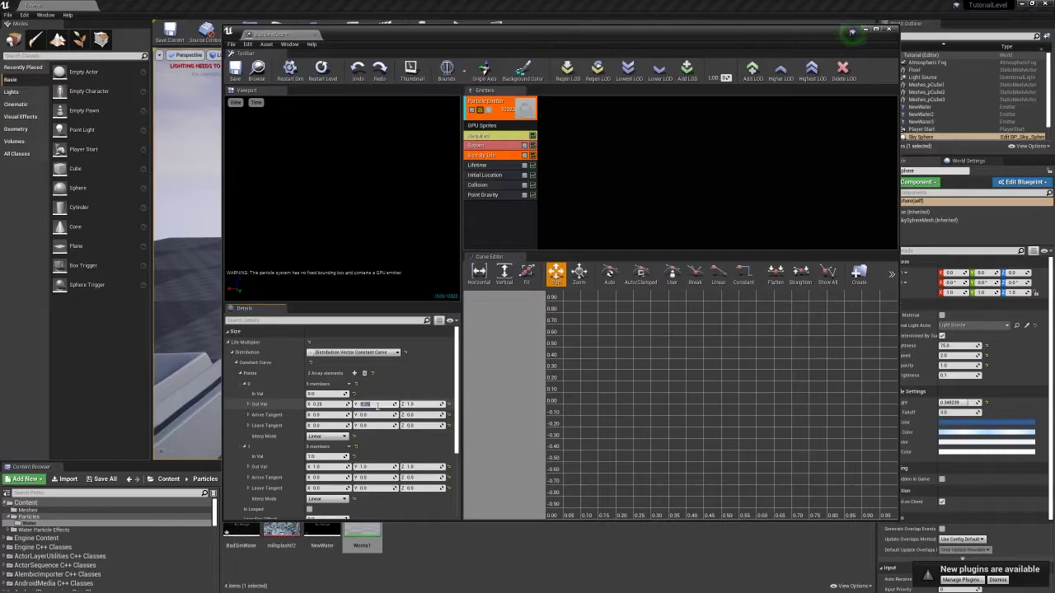
left_click(410, 403)
type("0.25")
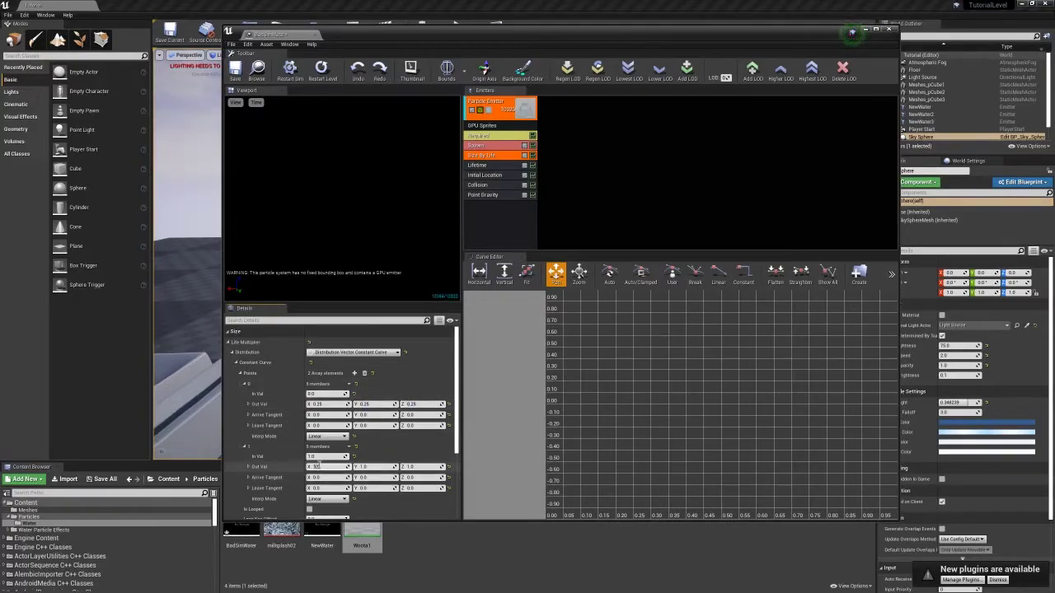
left_click(317, 467)
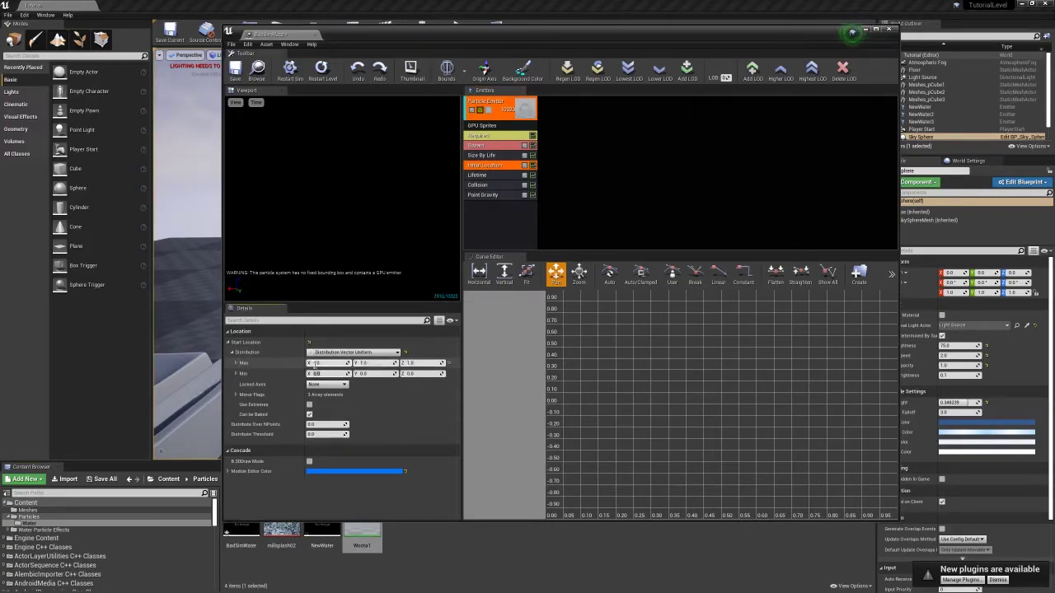
Set Initial Location's minimum start location X and Y to -1
type("1")
key("Tab")
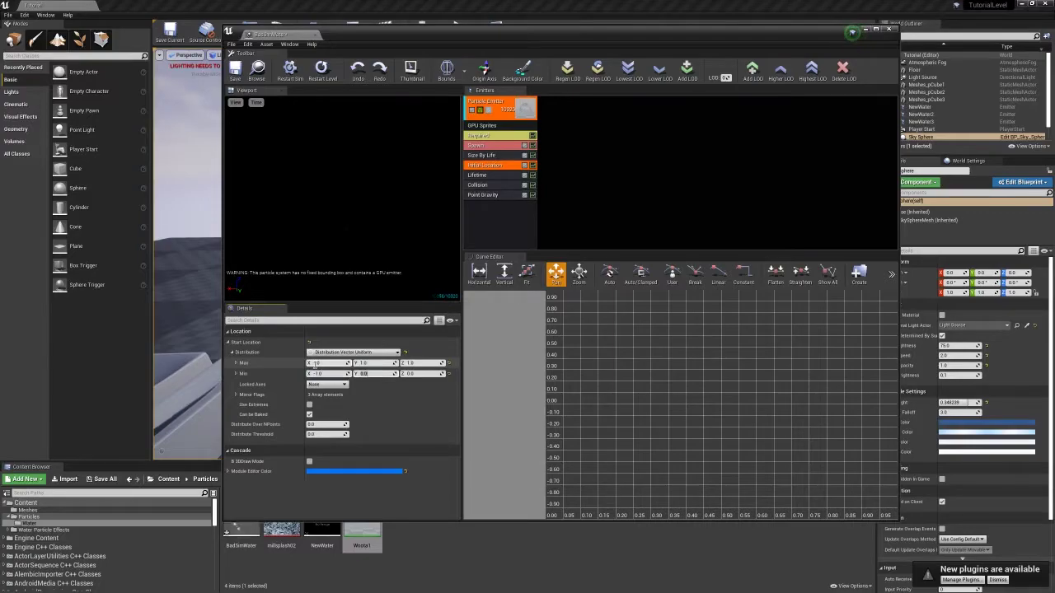
type("-1")
key("Tab")
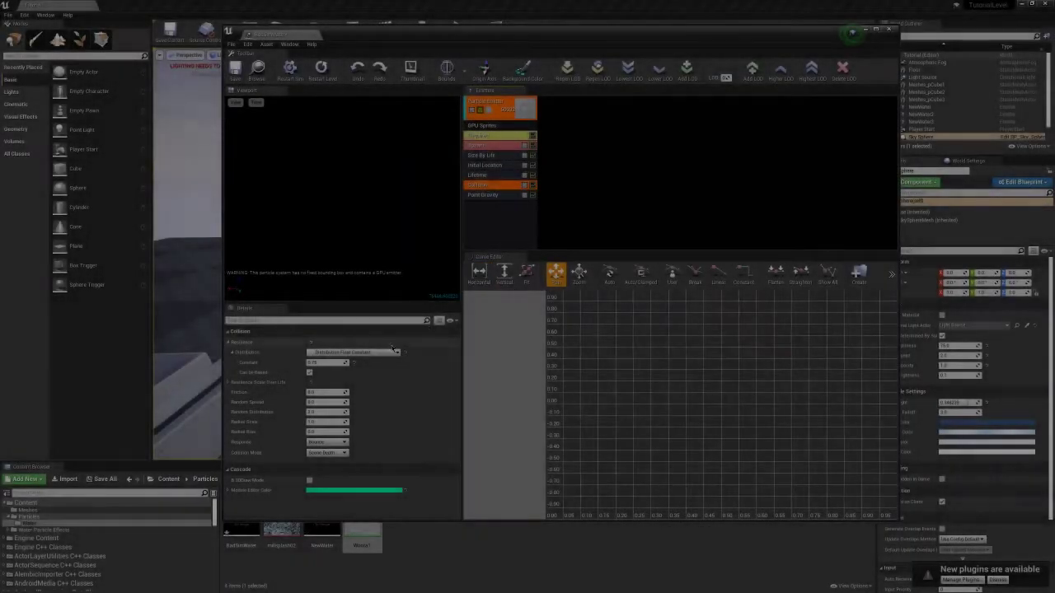
Set Collision resilience 1.0 and friction 0.25, and enable 3D draw mode
left_click(325, 363)
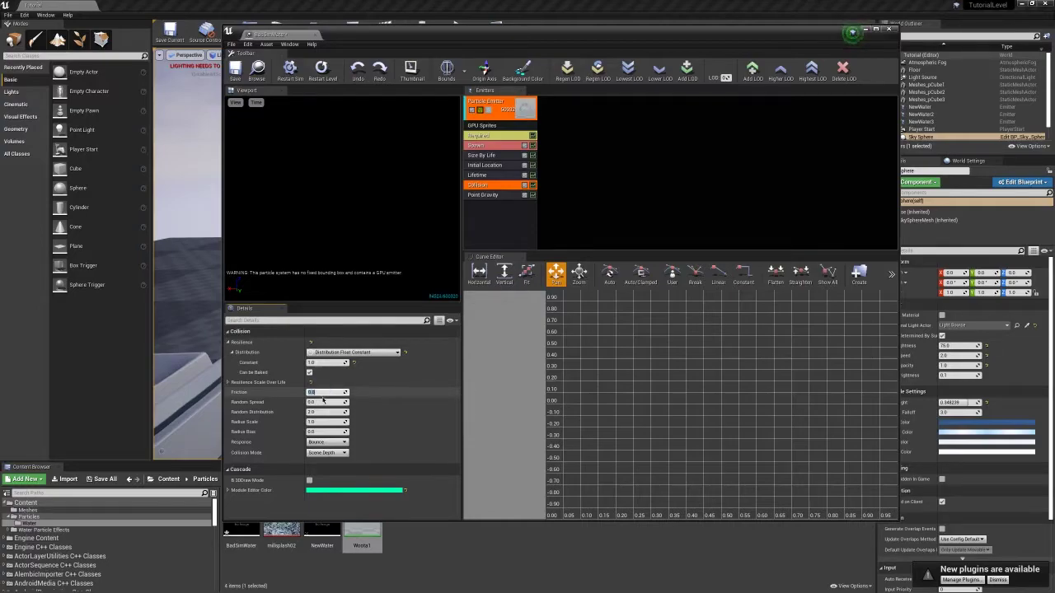
left_click(401, 385)
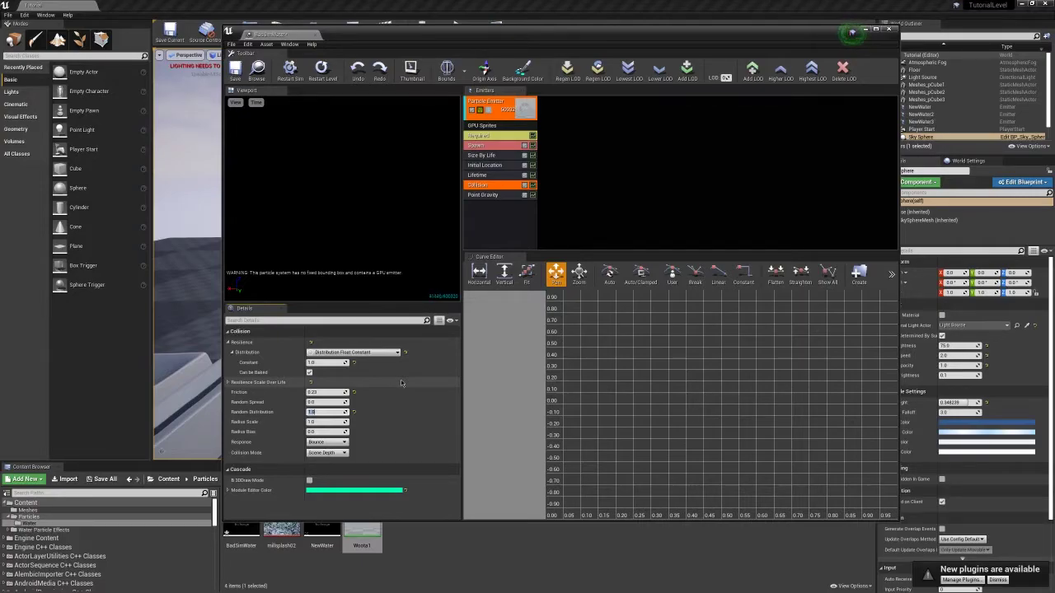
left_click(309, 481)
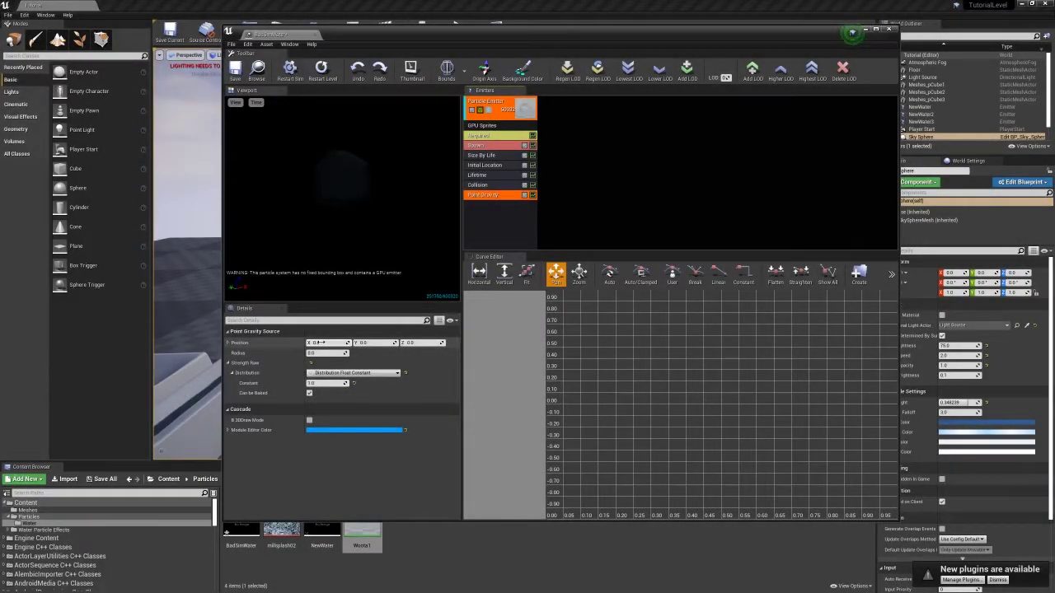
Set Point Gravity strength to 100 and its position to -750, 0, 50
left_click(317, 384)
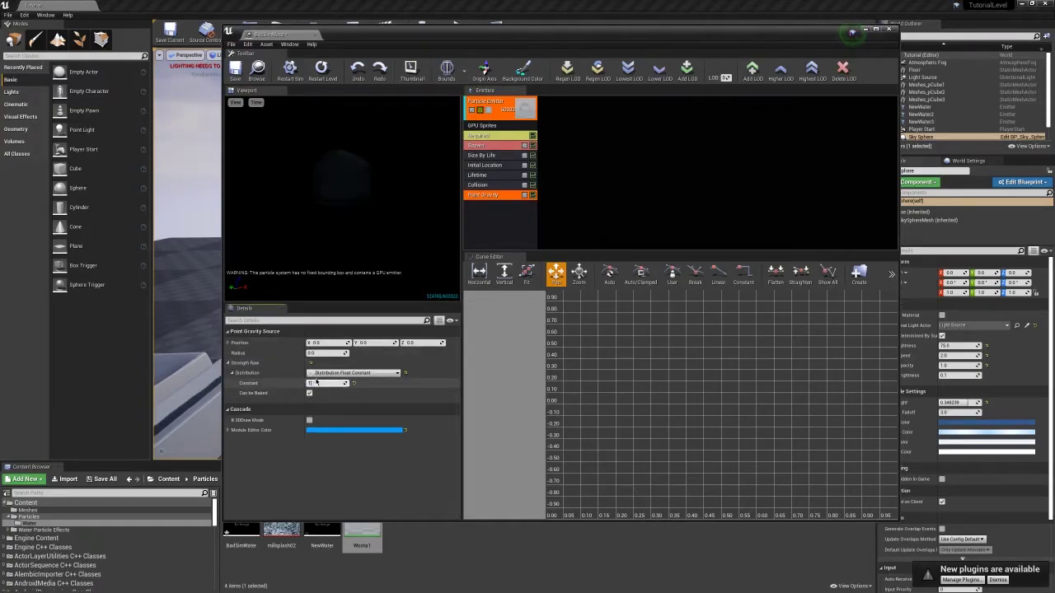
type("0")
key("Return")
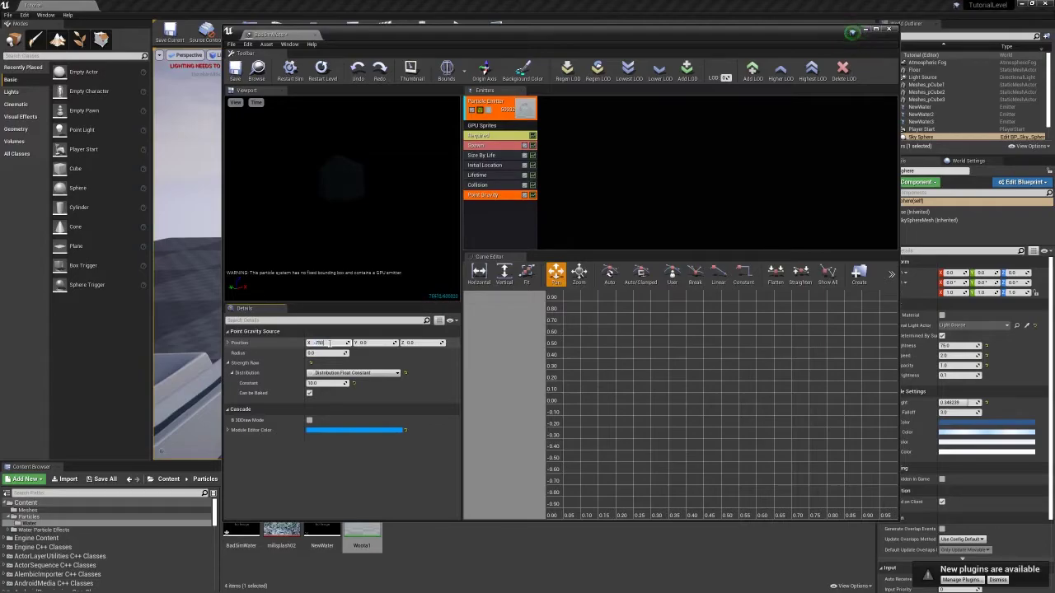
left_click(328, 343)
type("50")
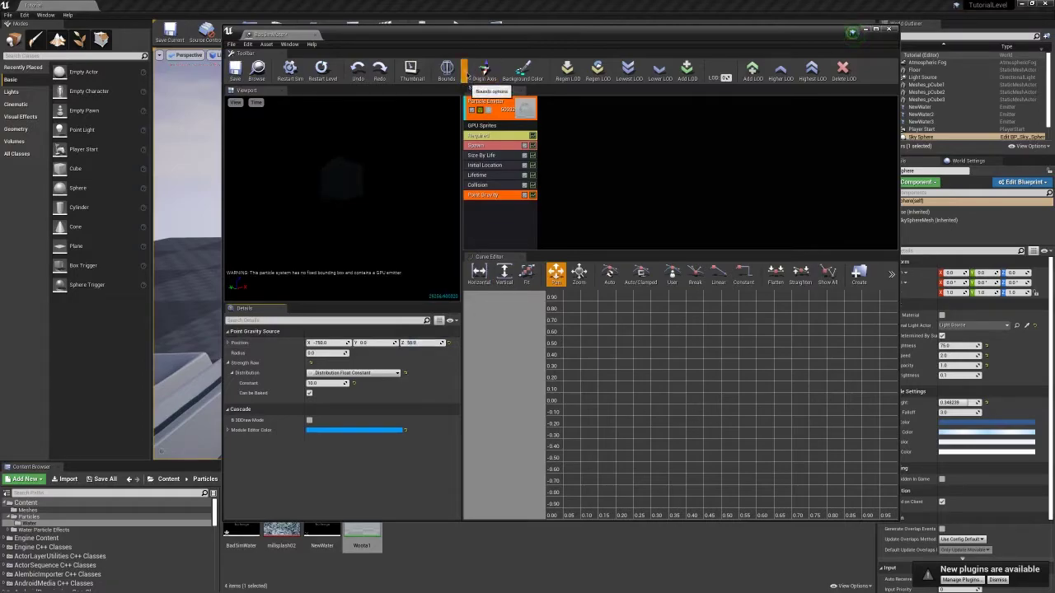
left_click(471, 90)
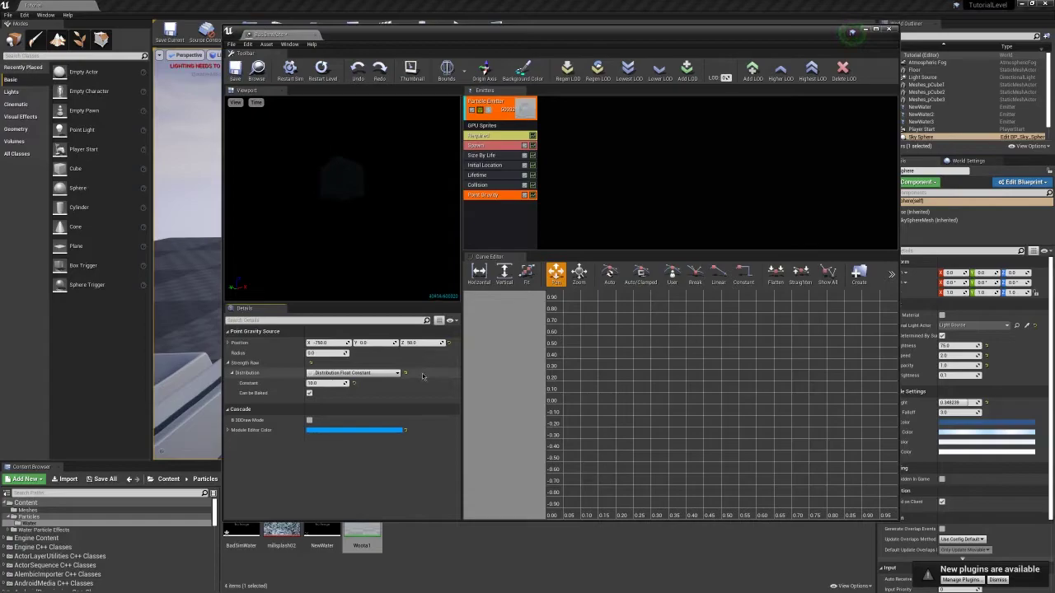
Display the Point Gravity sphere in the Cascade preview and set its radius to 650
left_click(309, 421)
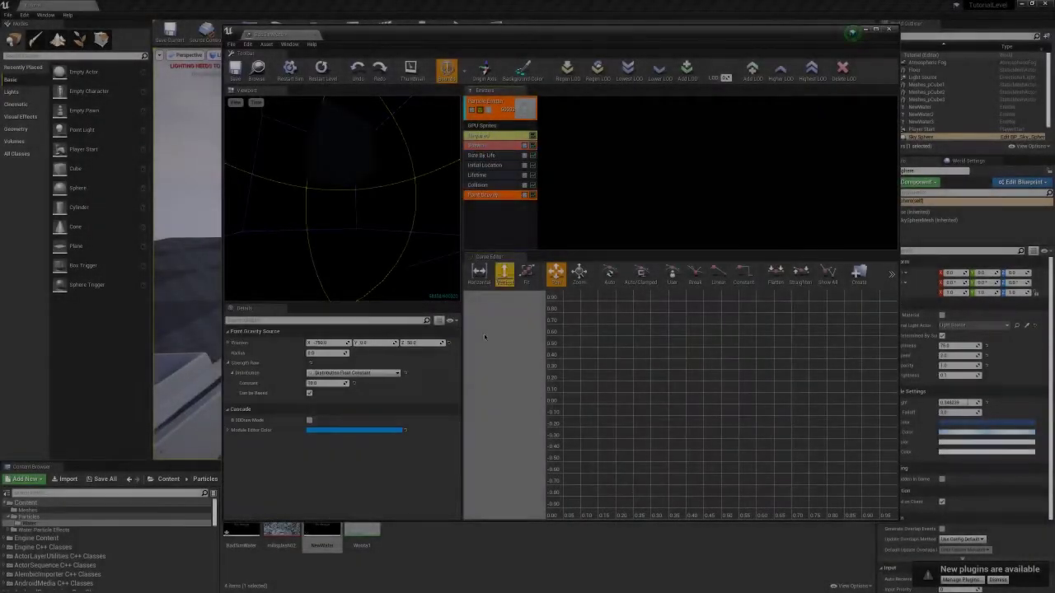
left_click(328, 352)
type("0")
key("Return")
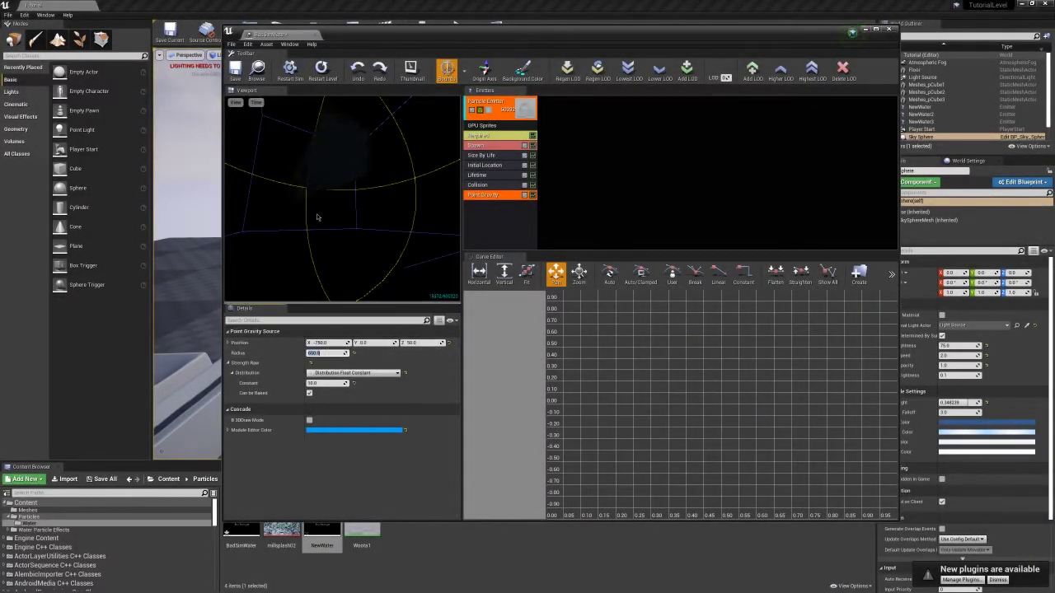
mouse_move(315, 216)
left_mouse_down()
mouse_move(315, 198)
mouse_move(315, 217)
left_mouse_up()
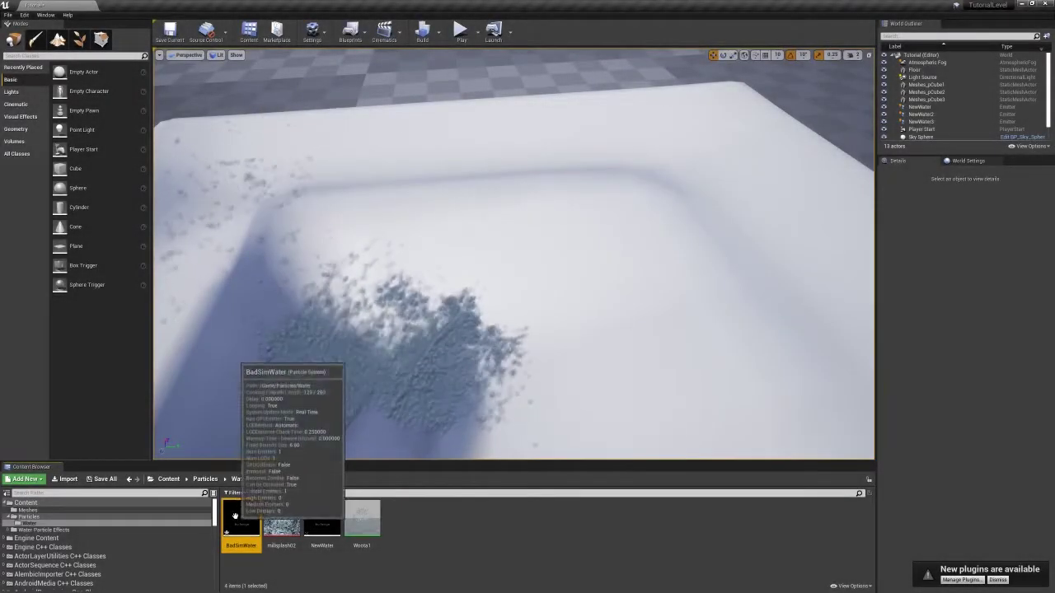
Place BadSimWater in the level and rotate it so its water spills into the tub's basin
mouse_move(240, 519)
left_mouse_down()
mouse_move(550, 328)
mouse_move(501, 280)
mouse_move(501, 239)
left_mouse_up()
key("e")
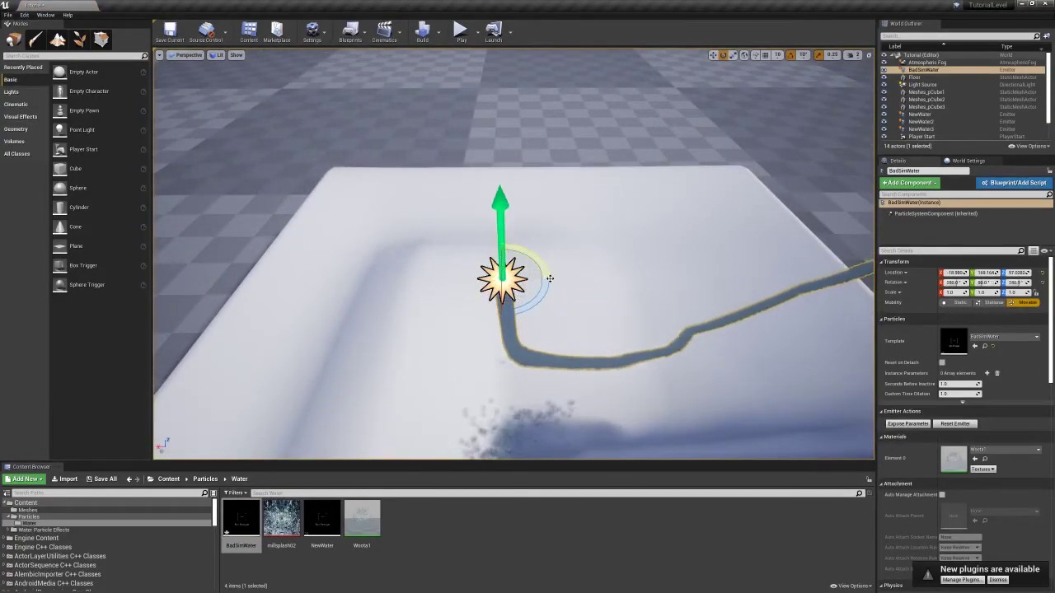
mouse_move(511, 329)
left_mouse_down("alt")
mouse_move(577, 297)
mouse_move(527, 304)
left_mouse_up("alt")
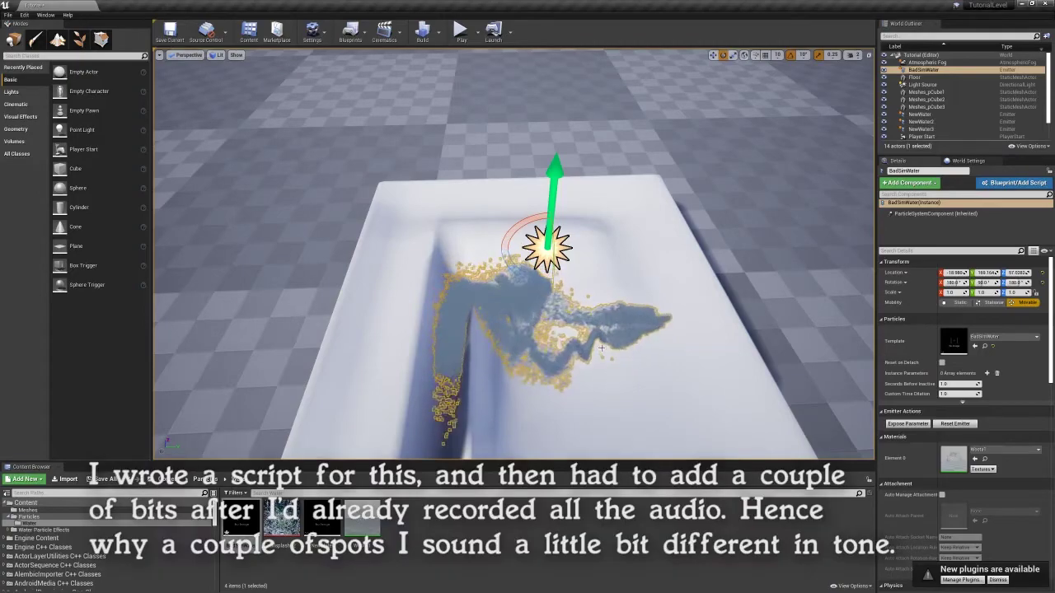
Move the camera low over the tub in Game View (G) to watch the water pool
left_click_drag(527, 305, 461, 322, "alt")
left_click_drag(511, 255, 470, 265, "alt")
left_click_drag(601, 371, 612, 369, "alt")
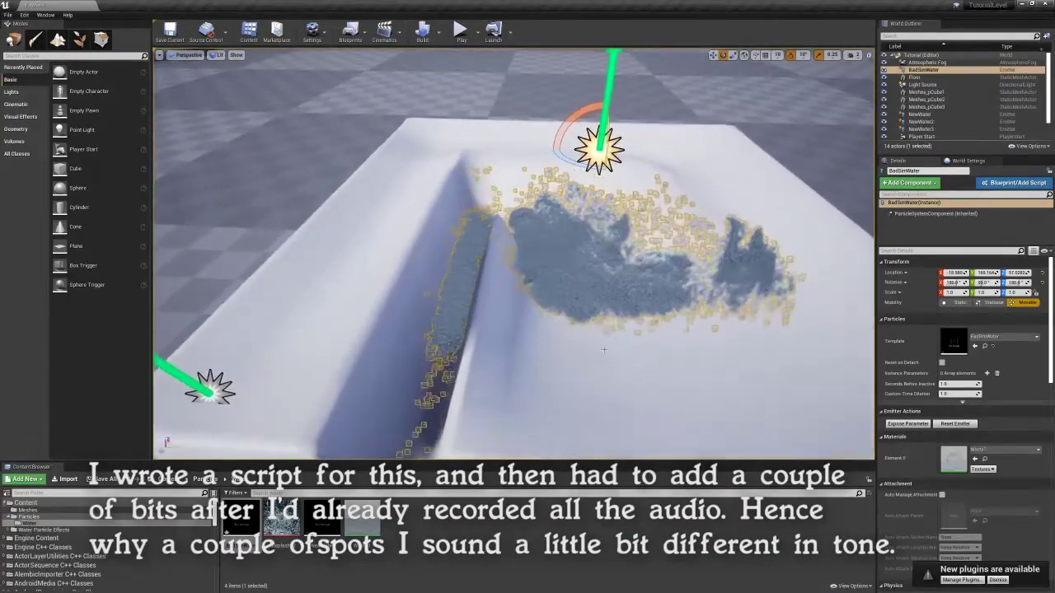
key("g")
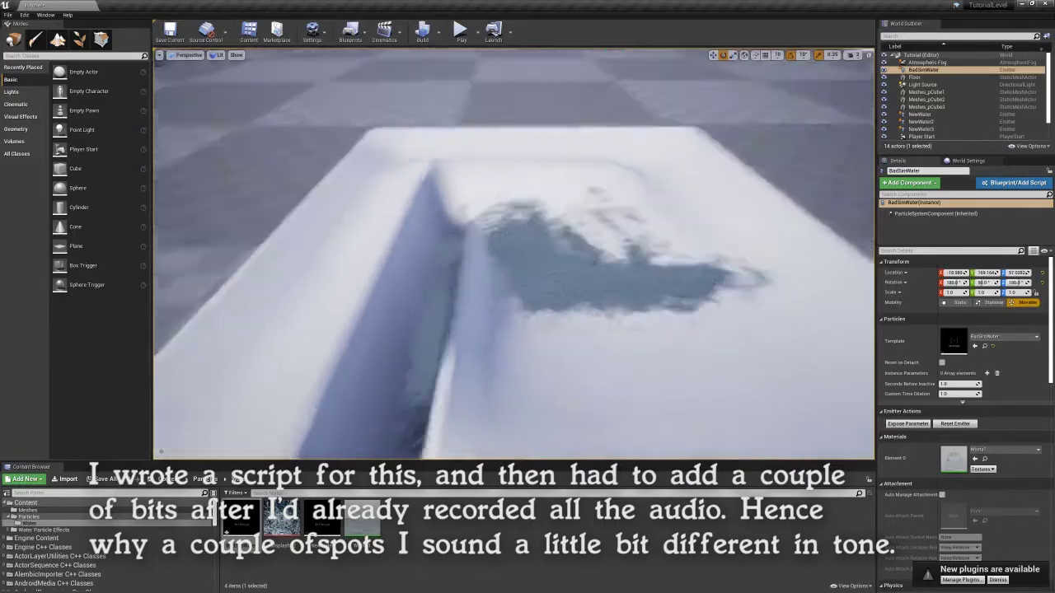
left_click_drag(612, 370, 577, 375, "alt")
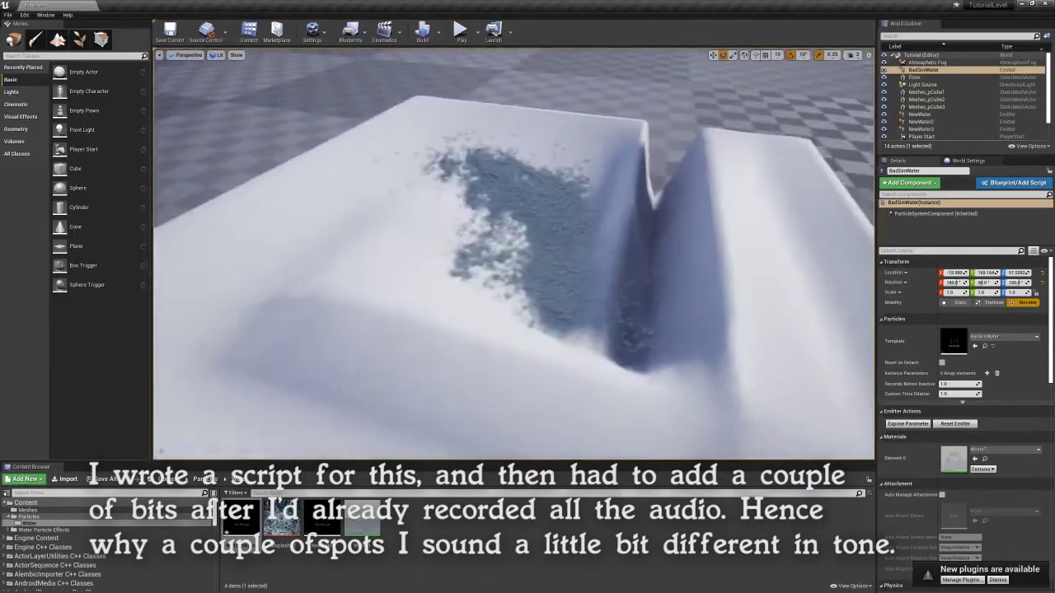